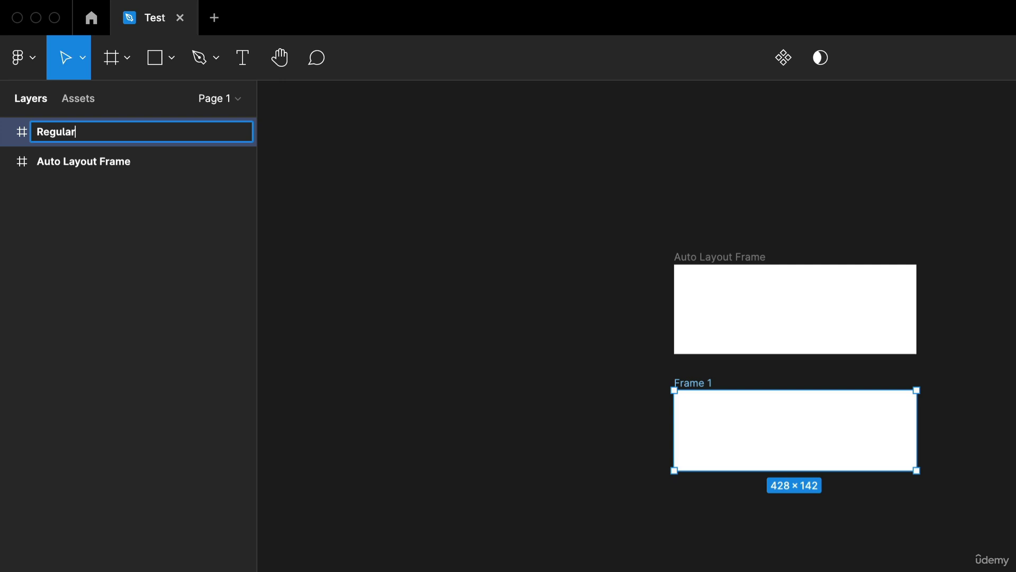
Step: Rename the lower frame Regular Frame and leave nothing selected on the canvas
key(Return)
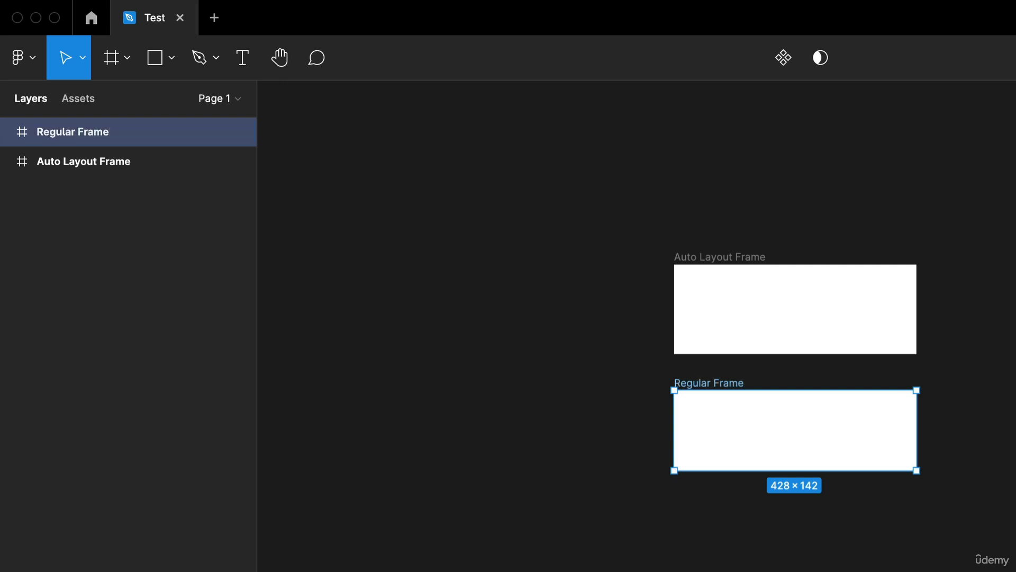
click(804, 292)
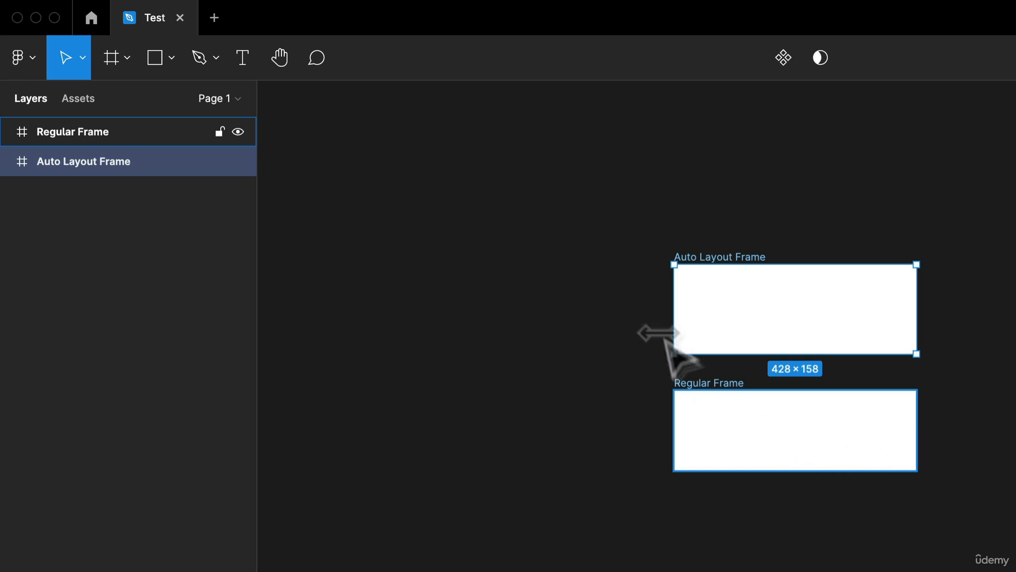
click(546, 344)
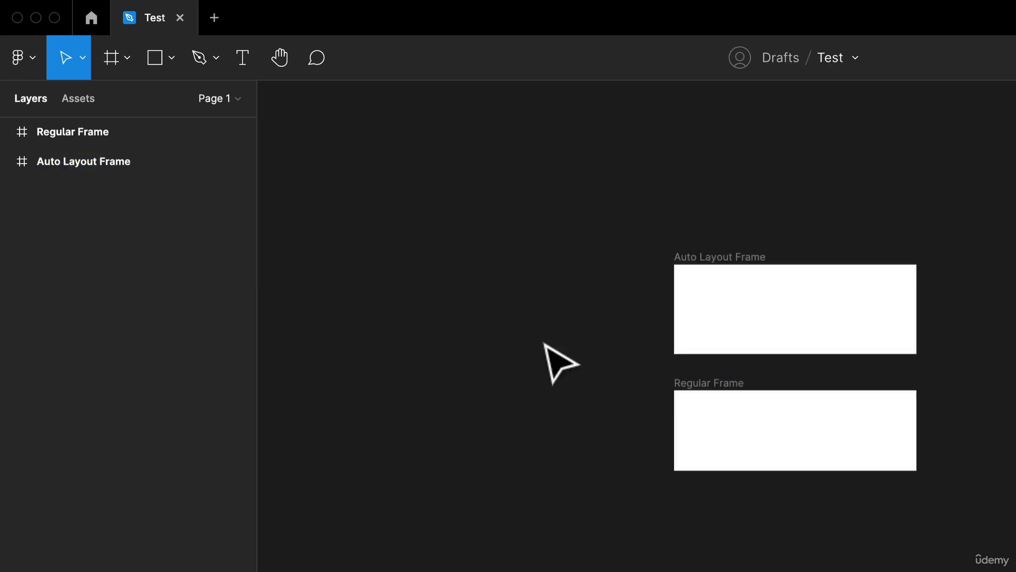
Step: Draw a square, place it inside the Auto Layout Frame and resize it to about 110 × 110
key(r)
drag(459, 264, 549, 353)
mouse_move(515, 325)
mouse_down()
mouse_move(660, 352)
mouse_move(763, 332)
mouse_move(741, 313)
mouse_up()
drag(785, 264, 770, 276)
Step: Copy the square into the Regular Frame, vertically centred, and shift it to about 20 px from the frame's left edge
drag(750, 310, 734, 431)
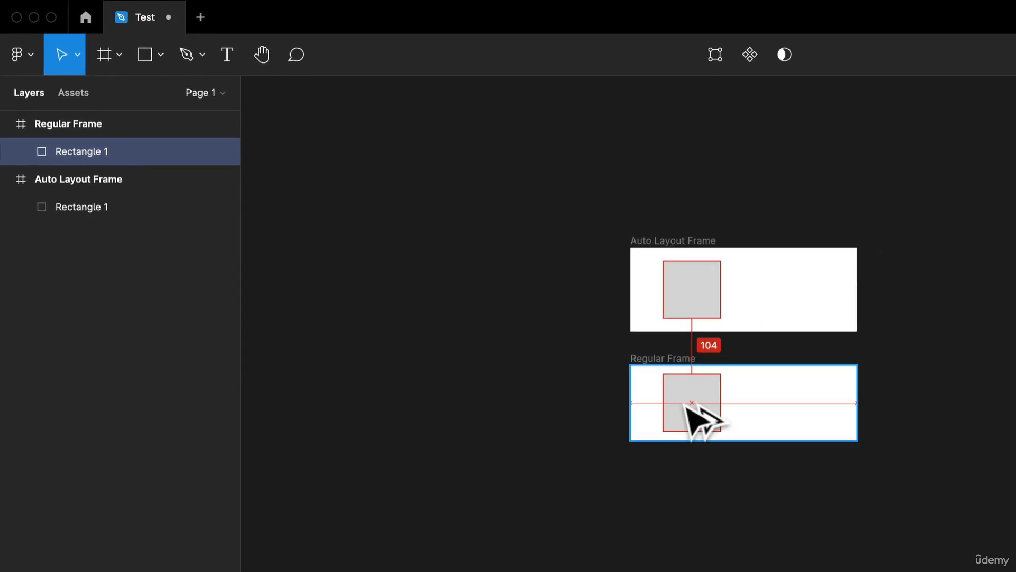
drag(686, 403, 686, 403)
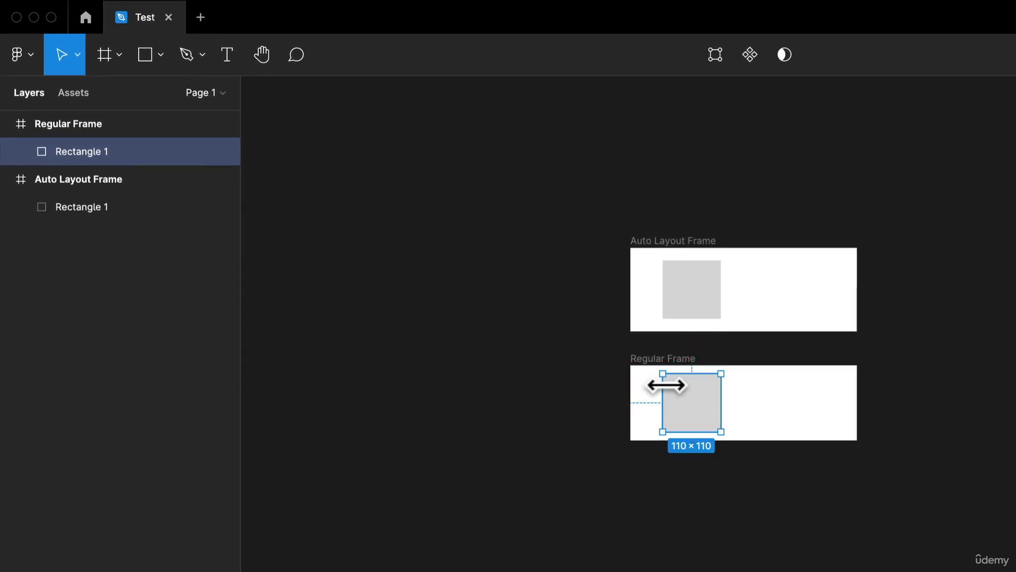
scroll(778, 288, up, 3)
scroll(681, 438, down, 2)
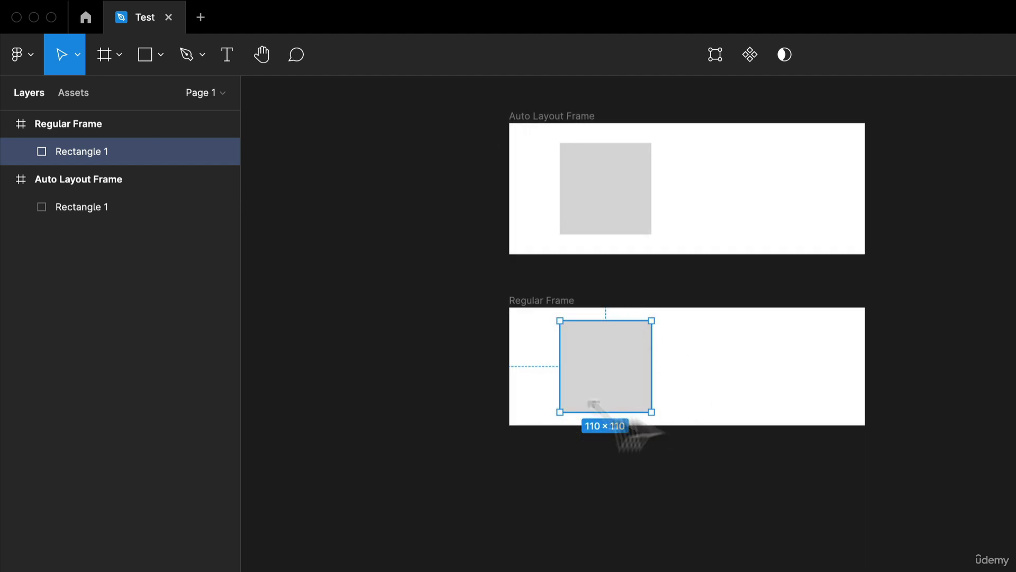
drag(608, 381, 574, 382)
scroll(573, 381, up, 2)
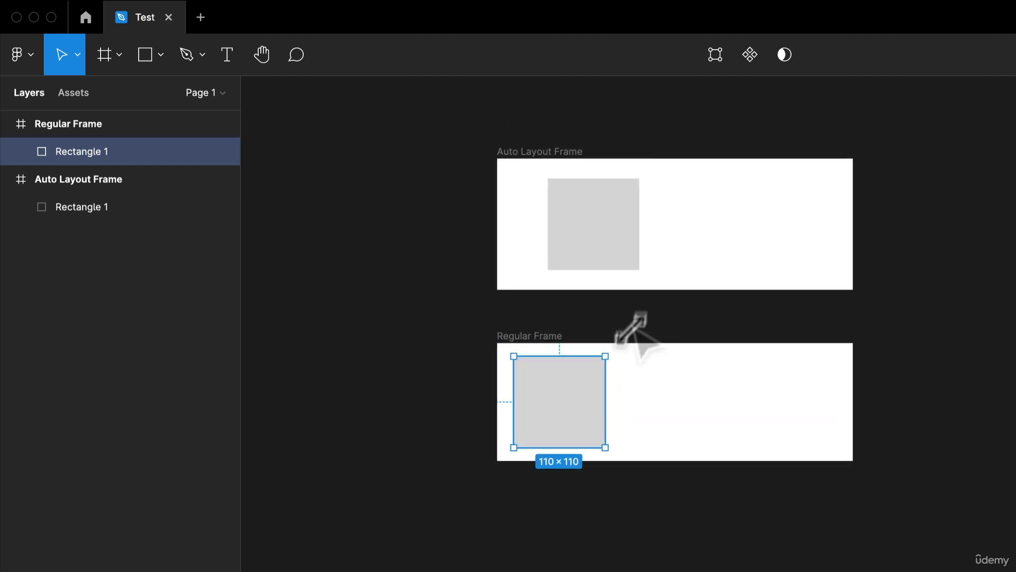
Step: Add auto layout to the Auto Layout Frame and duplicate its square four times to make a row of five
click(548, 165)
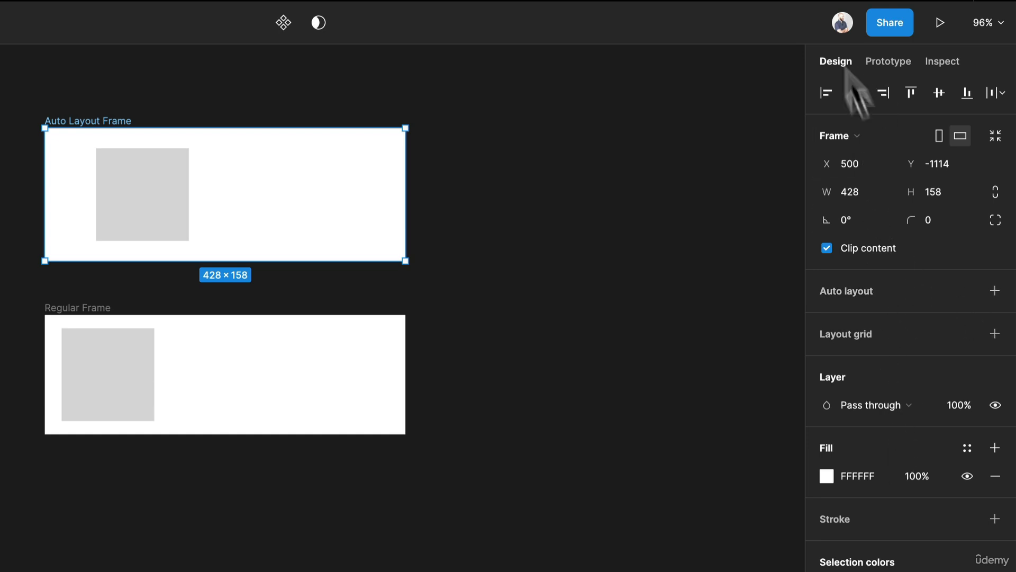
click(993, 294)
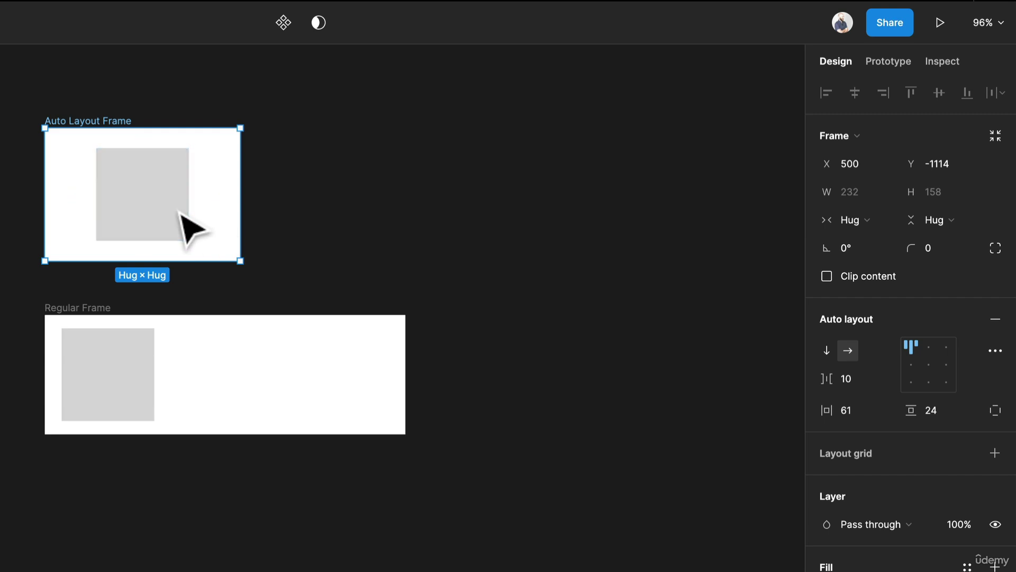
click(187, 227)
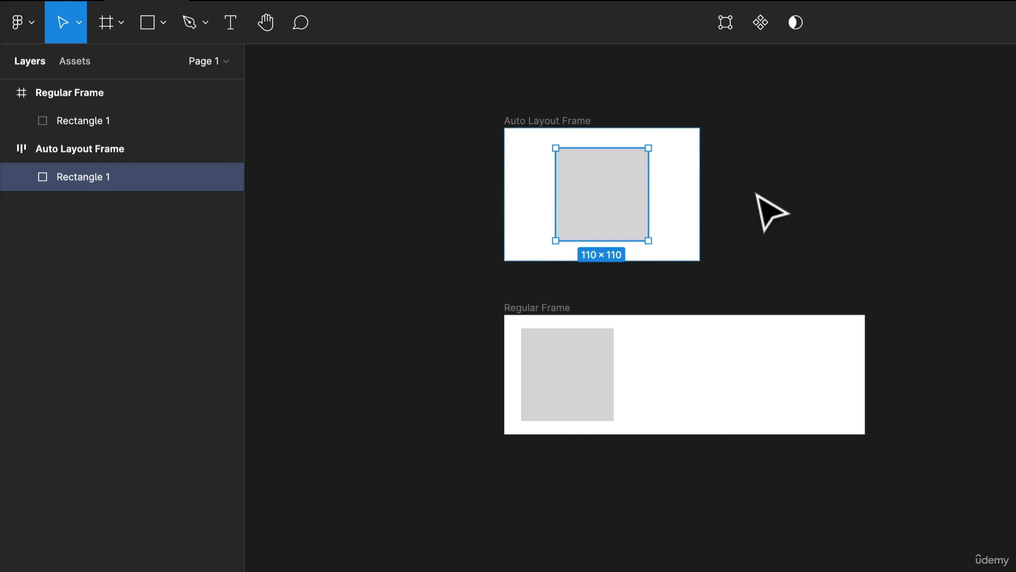
key(ctrl+d)
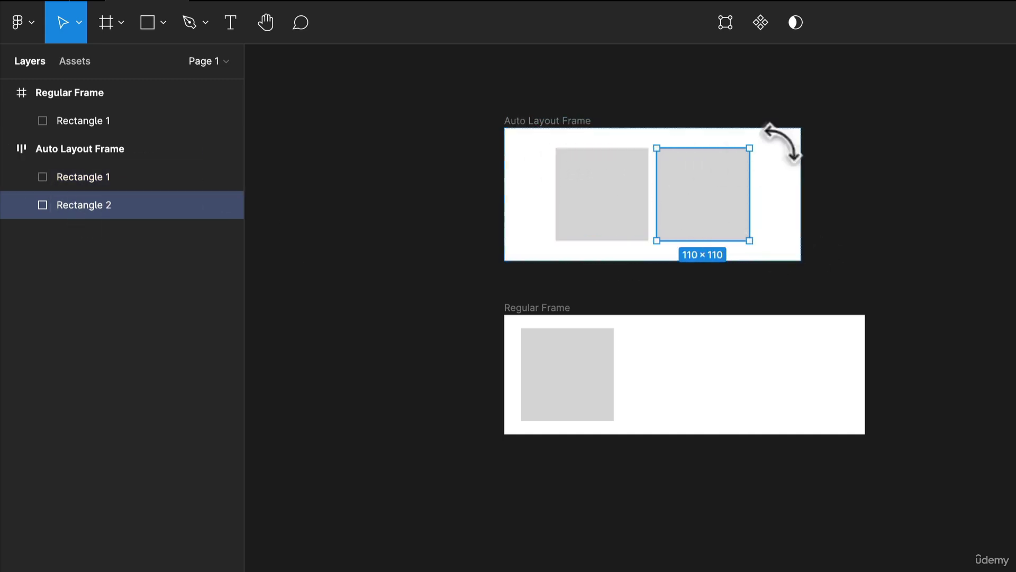
key(ctrl+d)
key(ctrl+d)
key(ctrl+d)
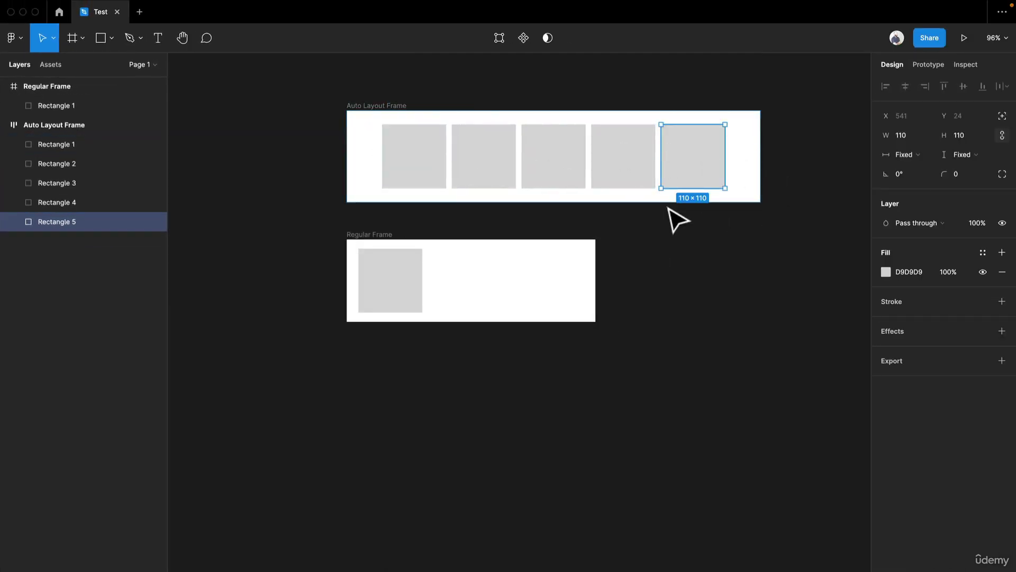
Step: Switch the Auto Layout Frame's direction to vertical and back to horizontal
click(390, 106)
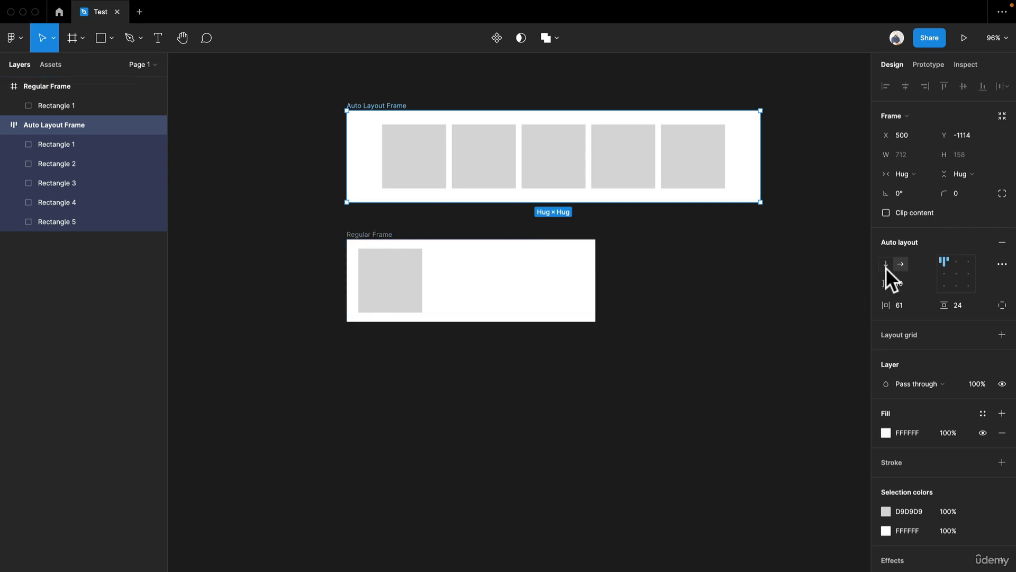
click(886, 264)
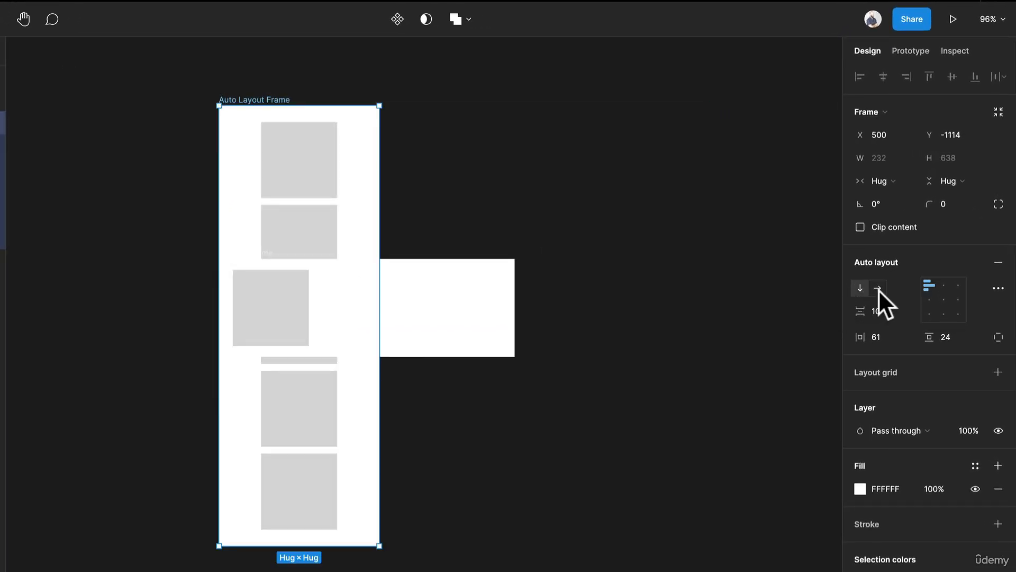
click(878, 289)
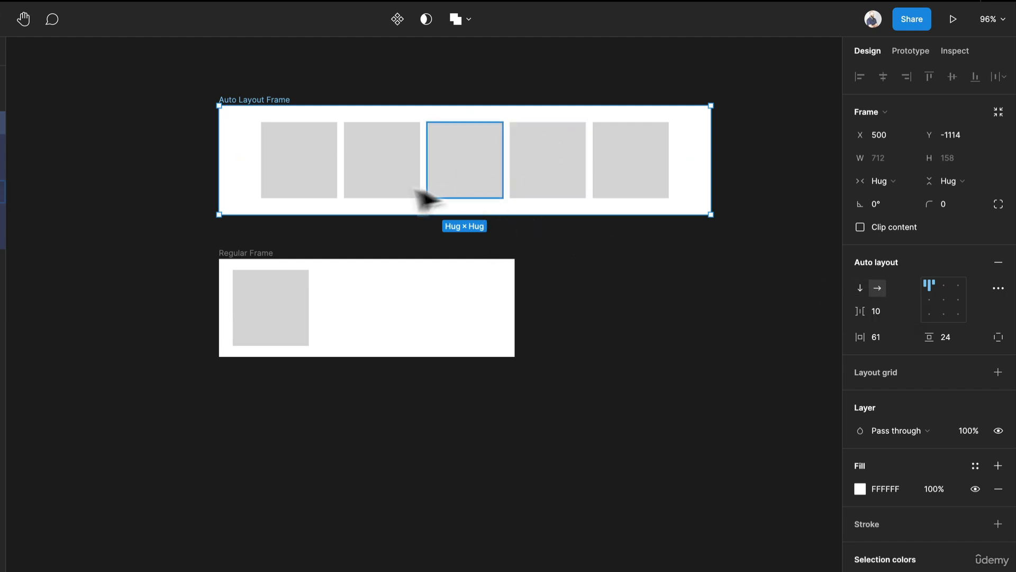
click(275, 177)
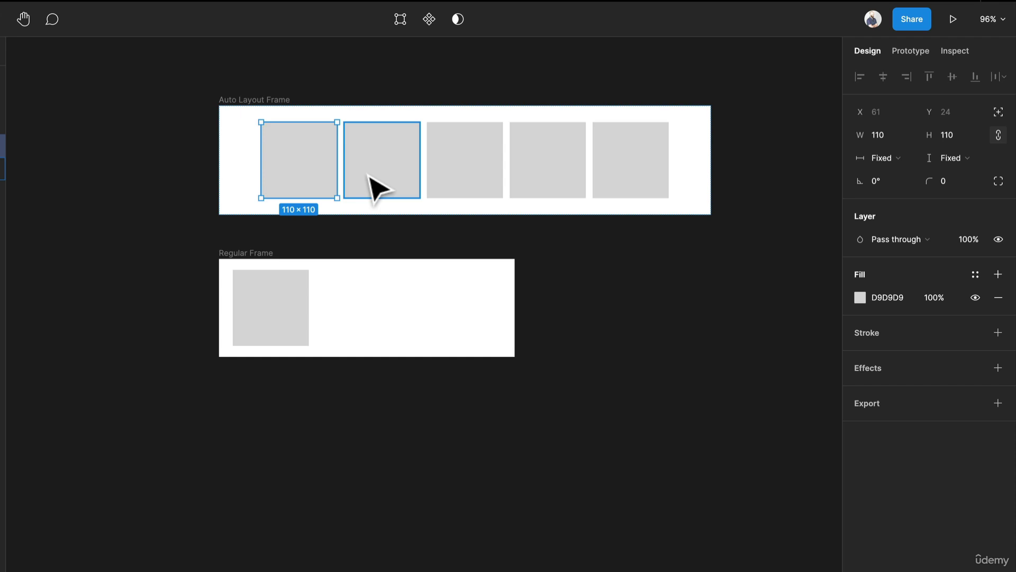
Step: Move the Regular Frame further down and place a duplicate of its square about 15 px right of the original
drag(281, 265, 275, 415)
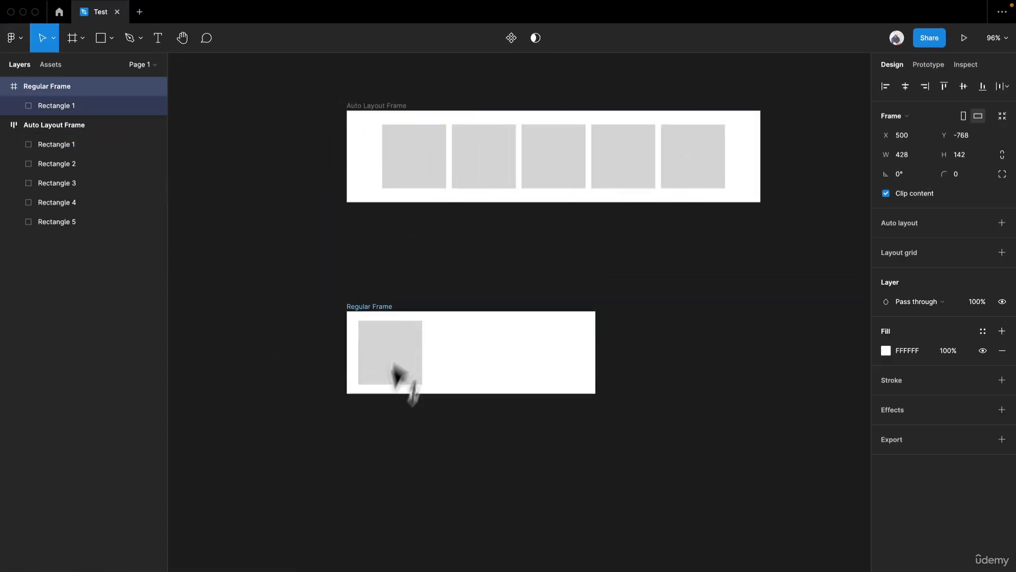
drag(394, 376, 376, 481)
click(395, 526)
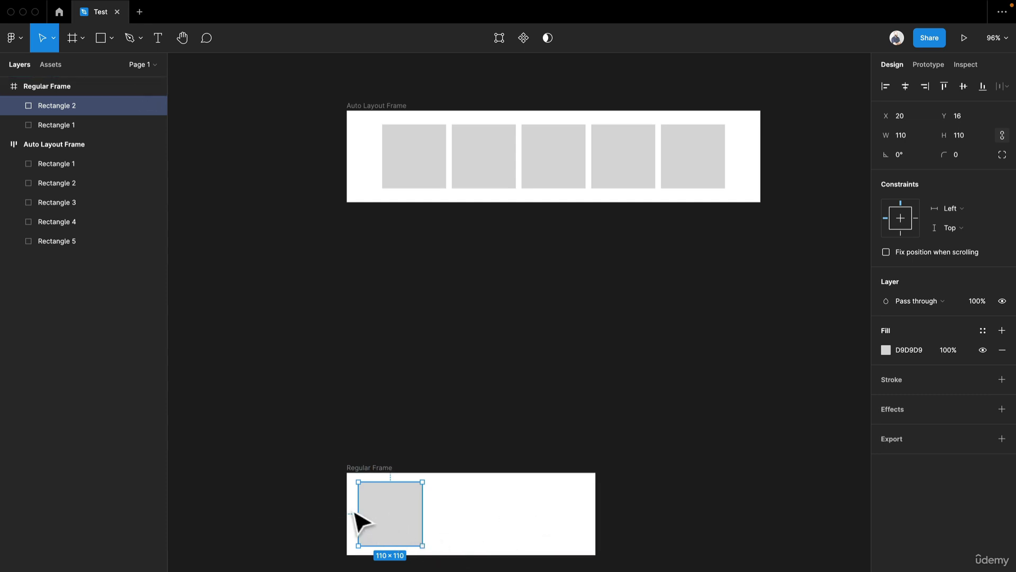
drag(354, 512, 460, 520)
Step: Delete the Regular Frame and the fifth square of the Auto Layout Frame
click(397, 475)
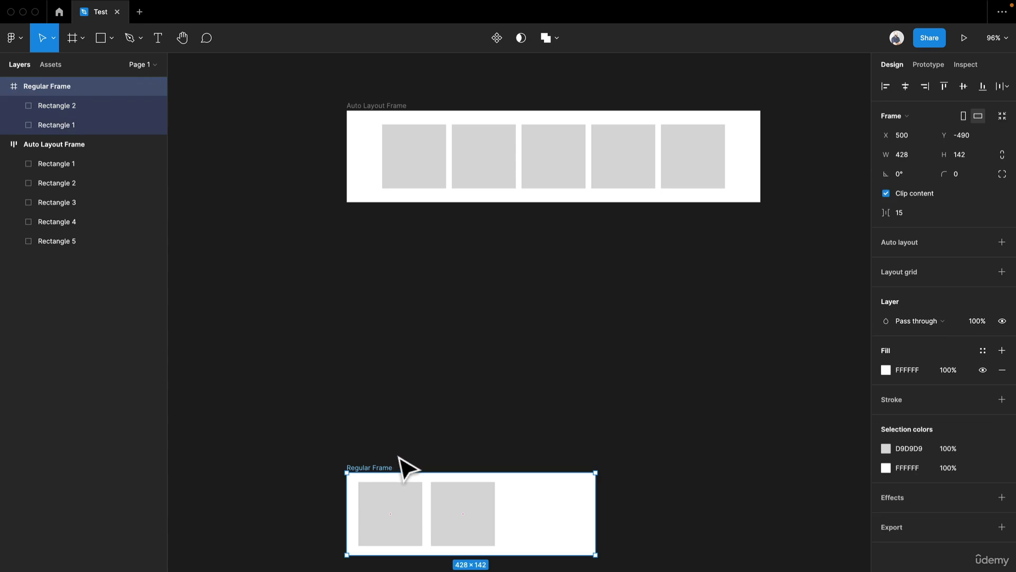
key(Delete)
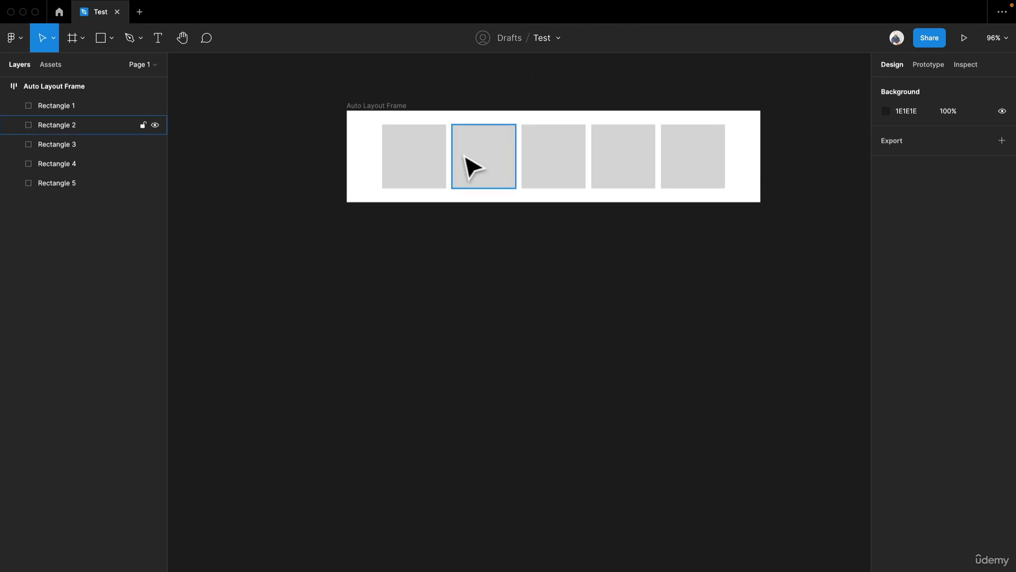
click(418, 173)
shift+click(509, 178)
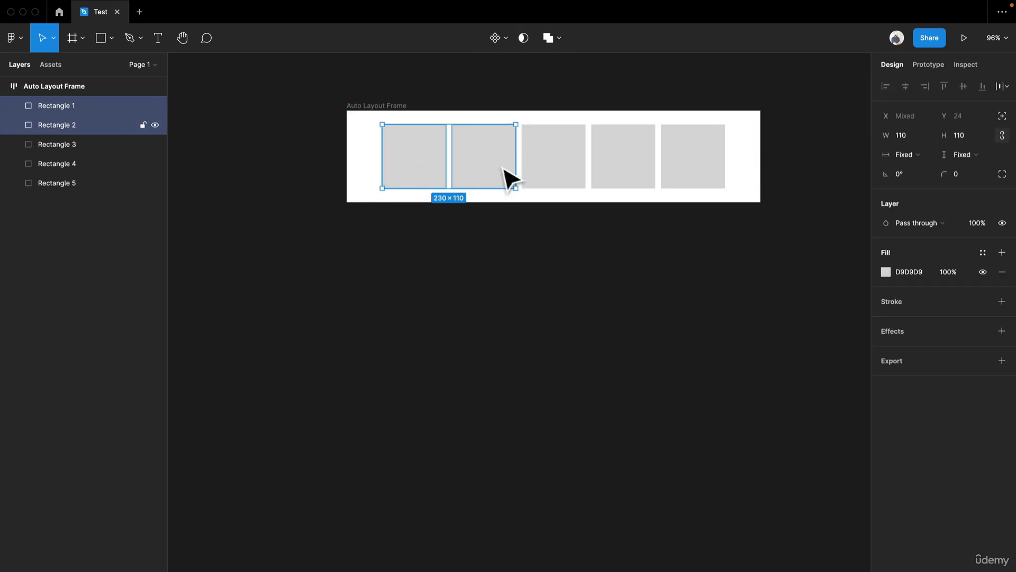
click(712, 183)
key(Delete)
mouse_move(547, 9)
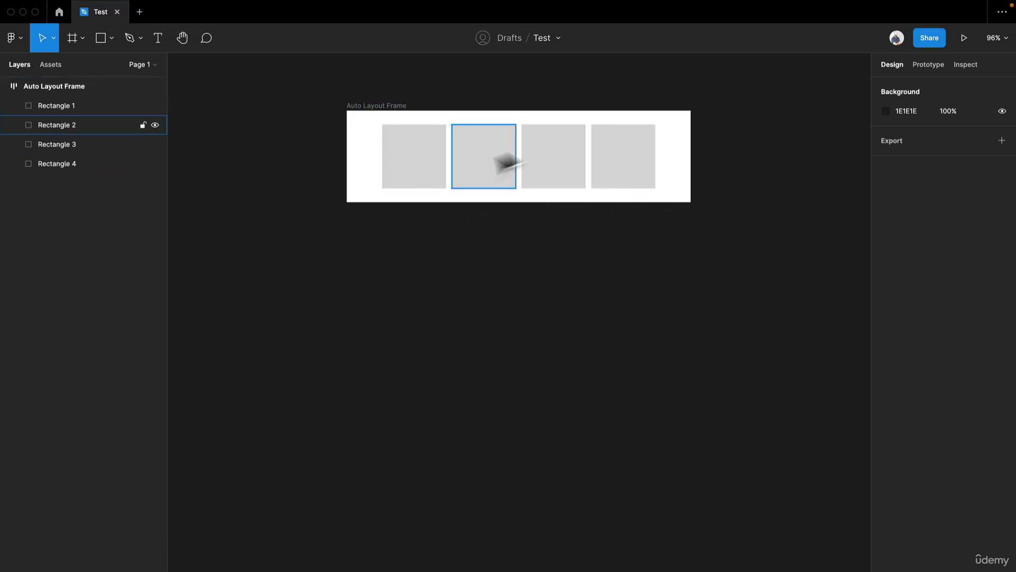
Step: Wrap the first two squares of the row in their own nested auto layout frame
click(439, 171)
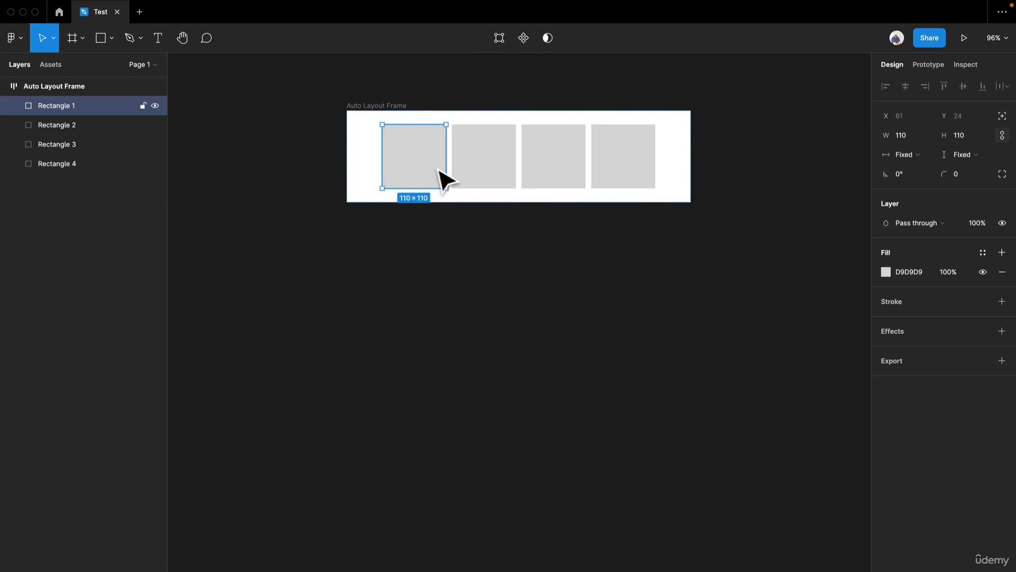
shift+click(512, 183)
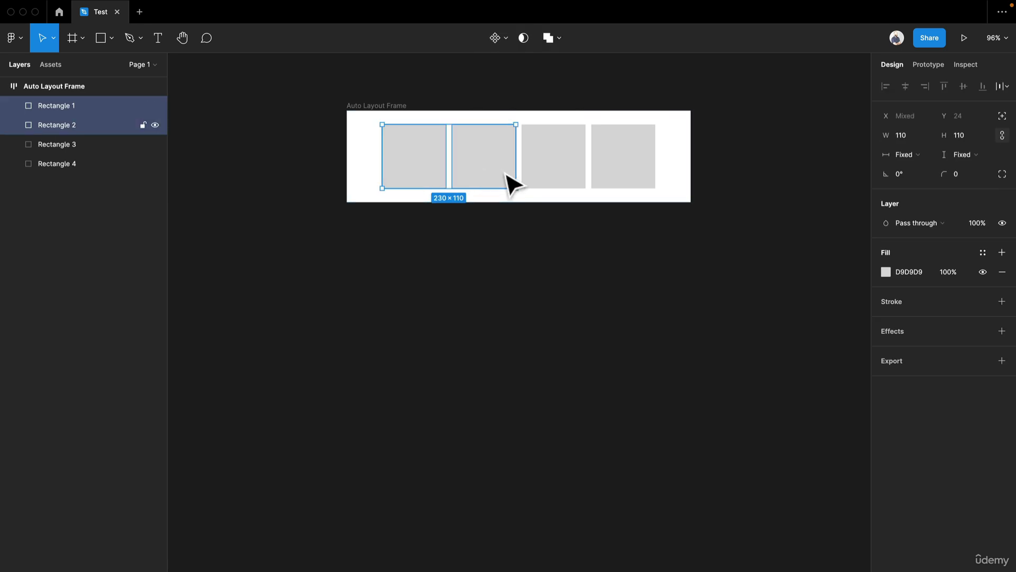
right_click(483, 165)
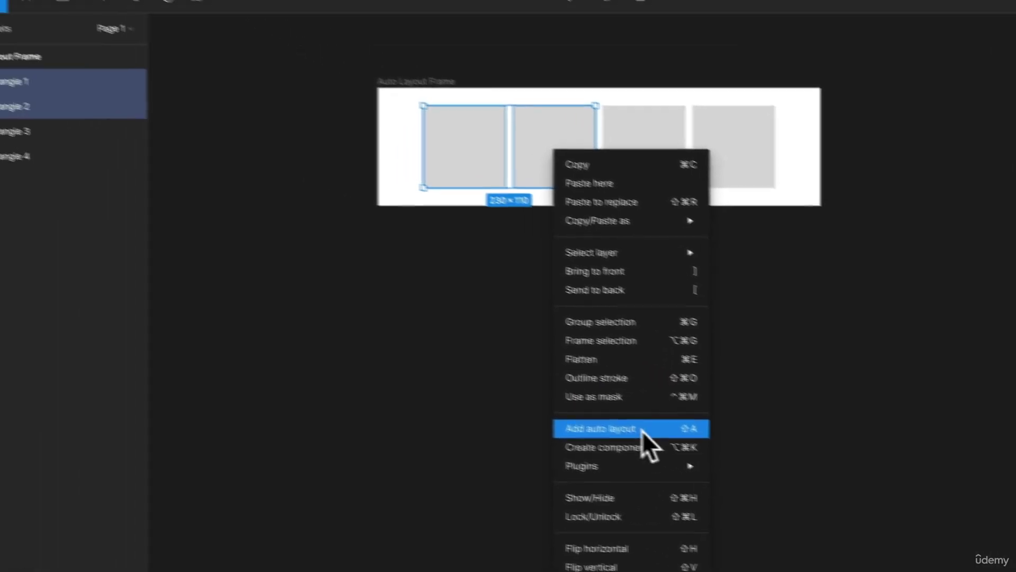
click(694, 449)
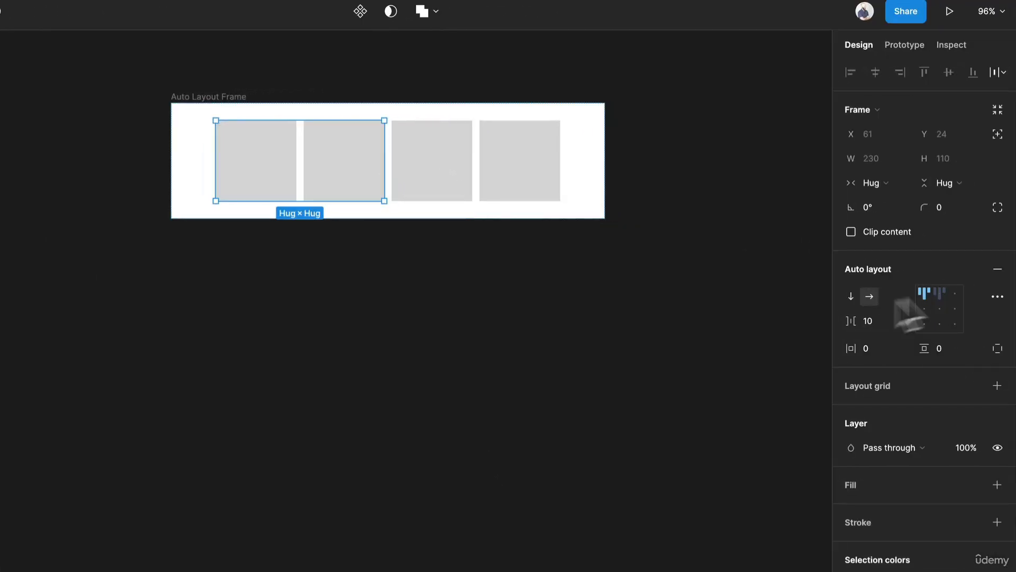
Step: Wrap the third and fourth squares in a second nested auto layout frame
click(456, 194)
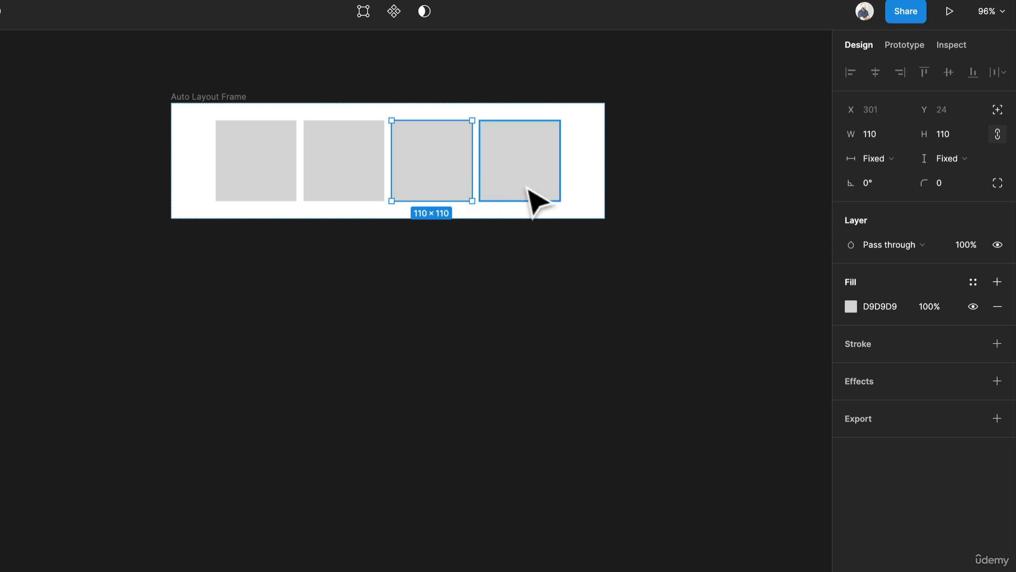
shift+click(550, 193)
right_click(504, 170)
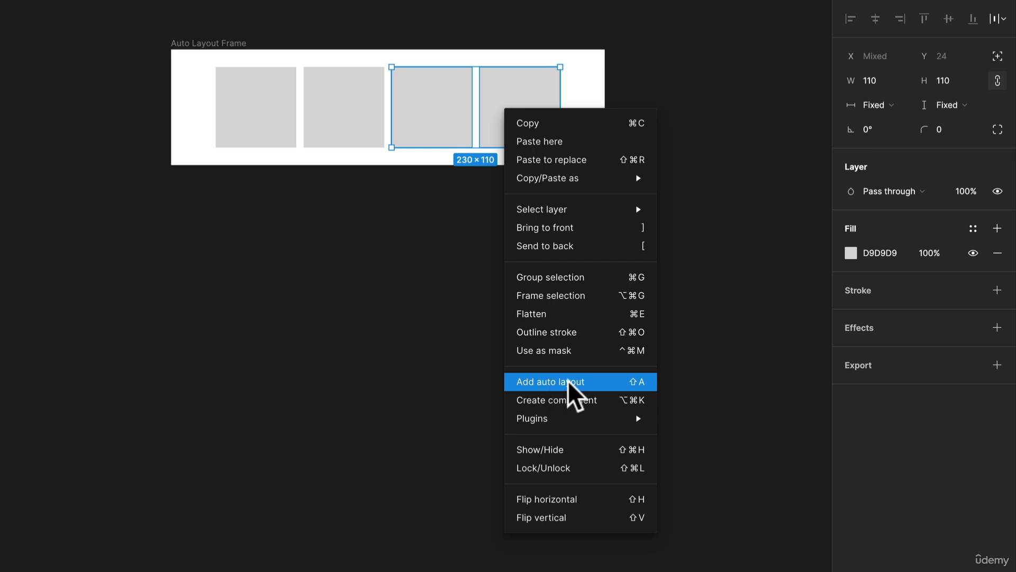
click(569, 381)
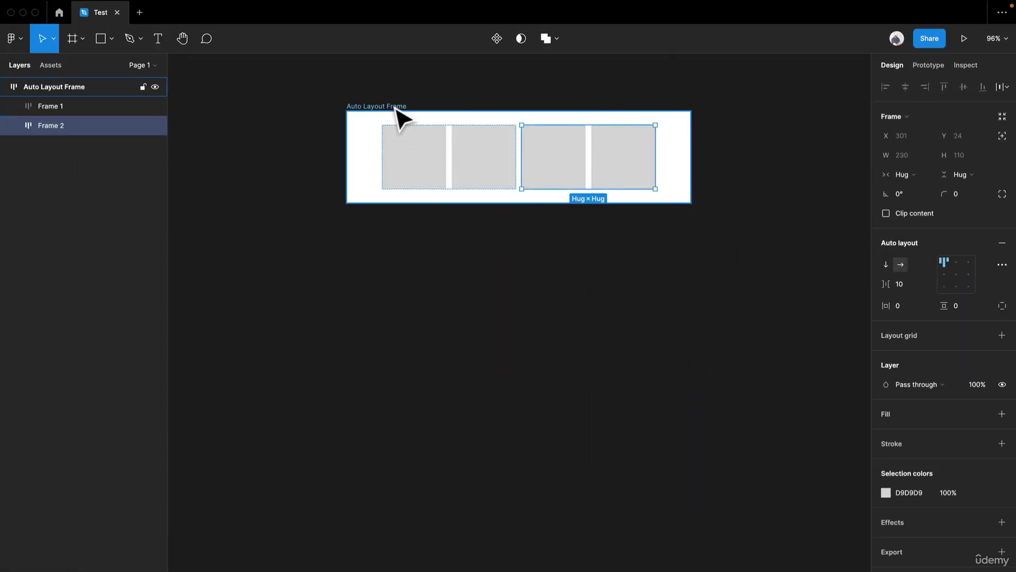
Step: Expand both nested frames in the layer list and set the Auto Layout Frame's direction to vertical
click(13, 125)
click(16, 105)
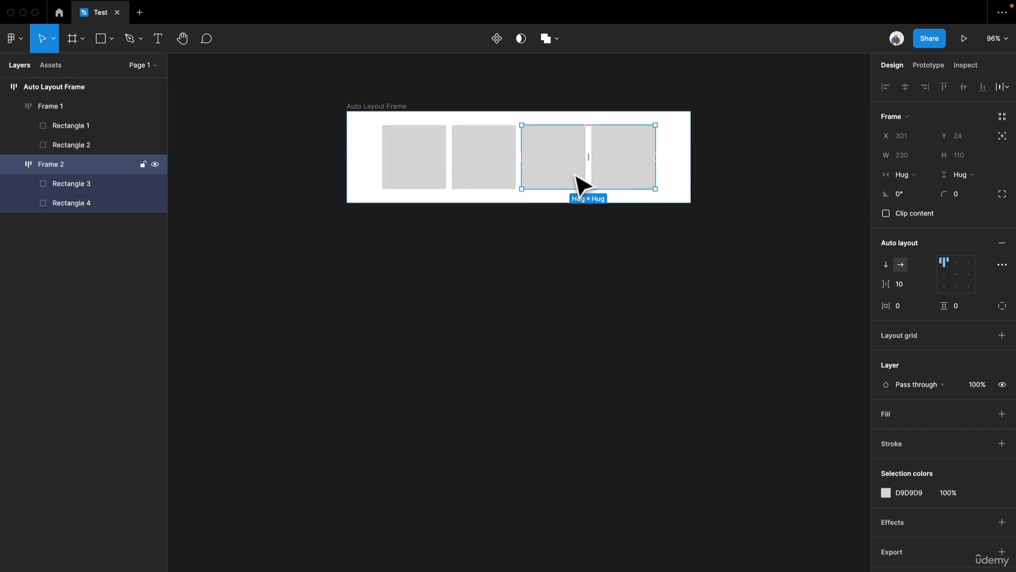
click(382, 107)
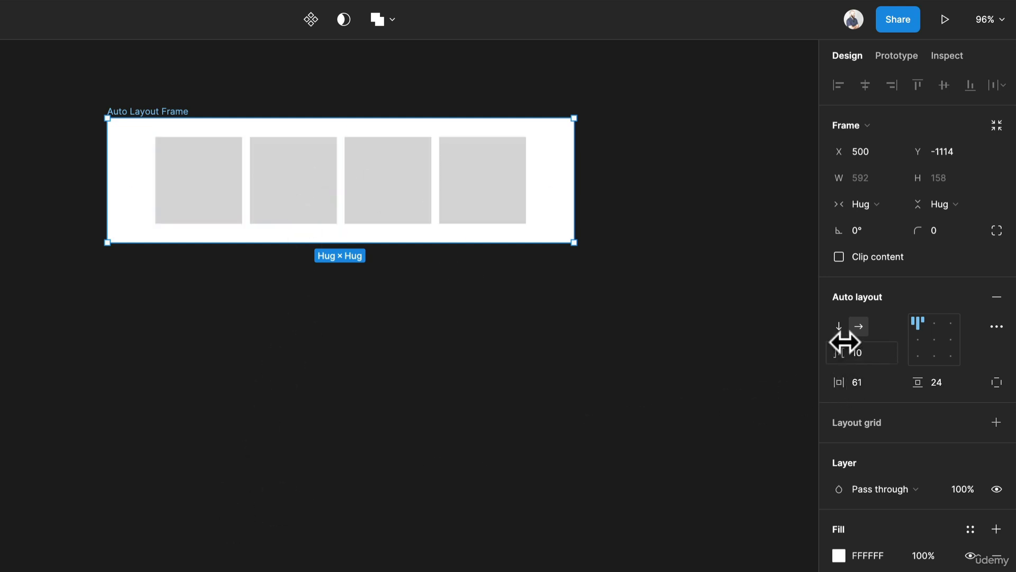
click(839, 327)
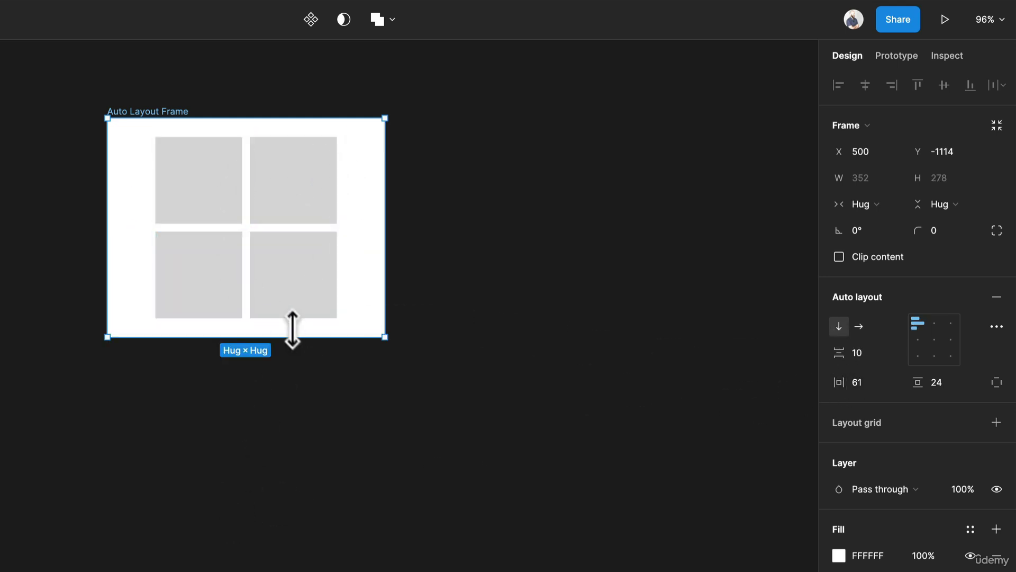
Step: Examine the grid's nesting by selecting the bottom row's frame and the right square inside it
click(318, 281)
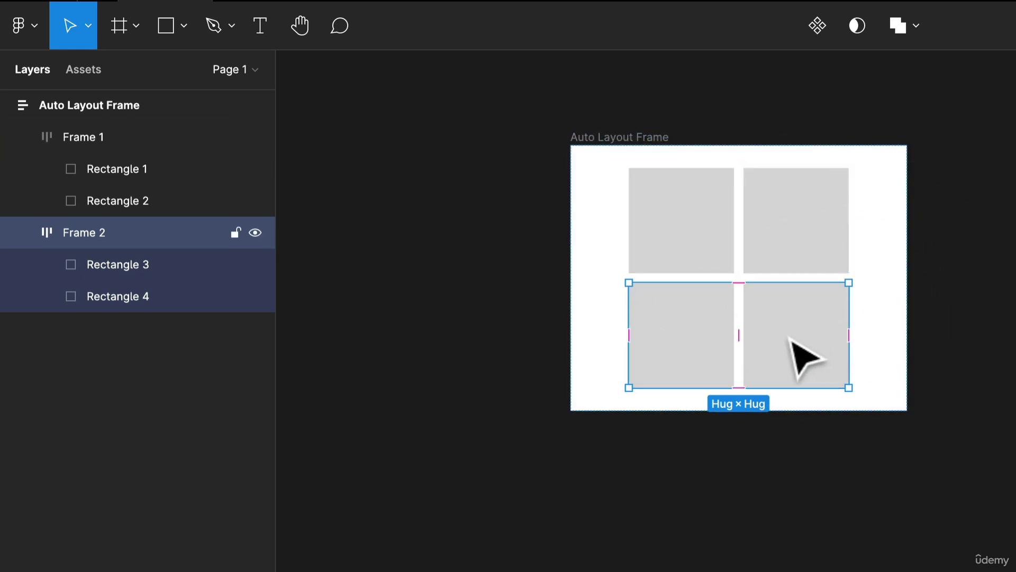
click(802, 357)
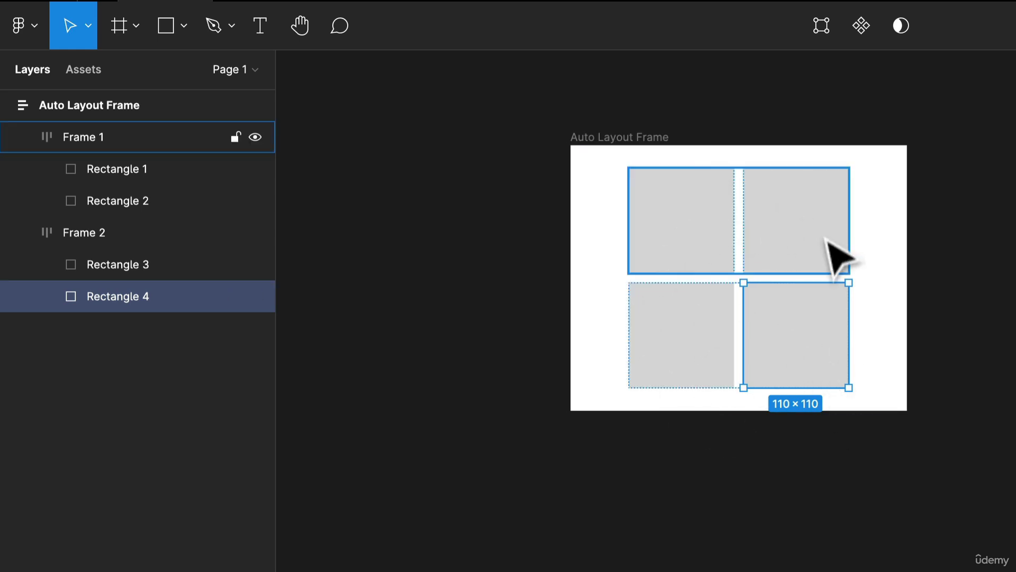
click(916, 373)
click(769, 341)
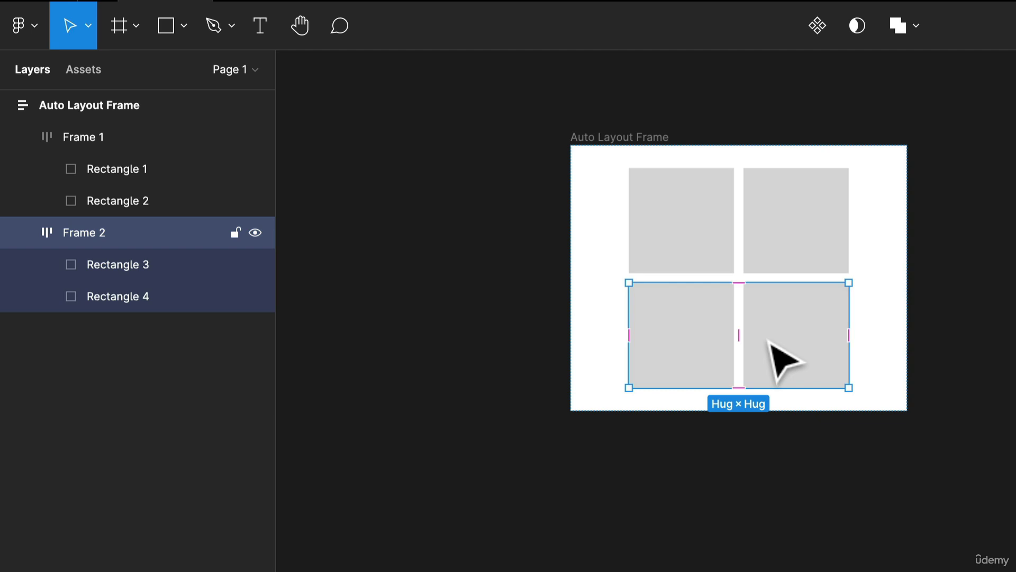
Step: Duplicate the bottom row's frame three times inside the vertical Auto Layout Frame
key(ctrl+d)
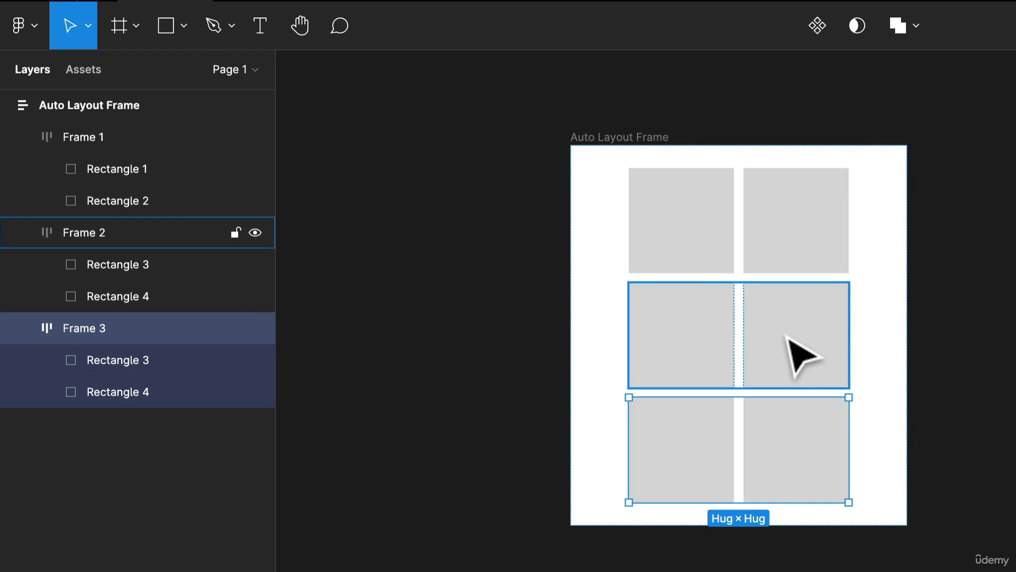
key(ctrl+d)
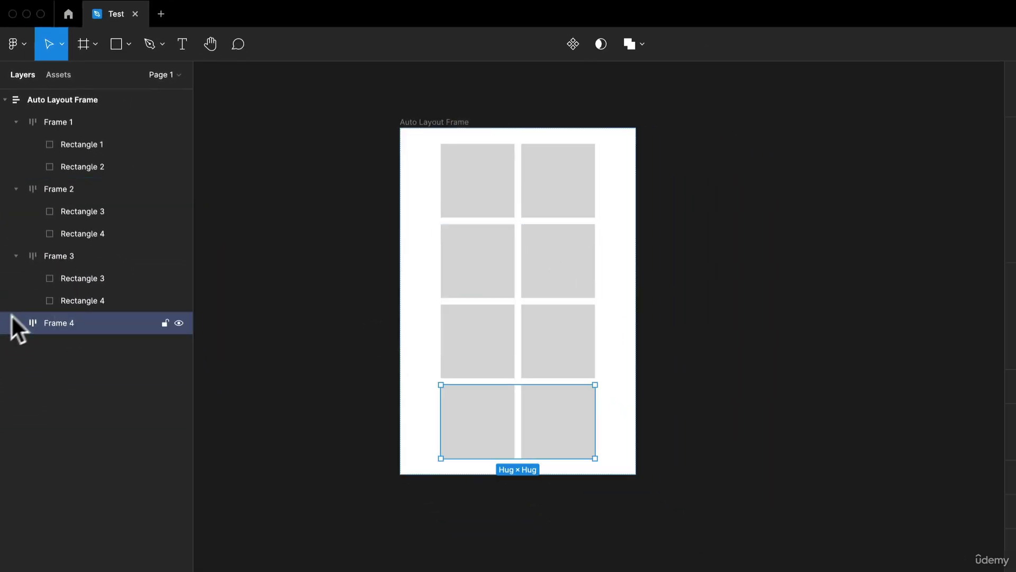
click(20, 389)
key(ctrl+d)
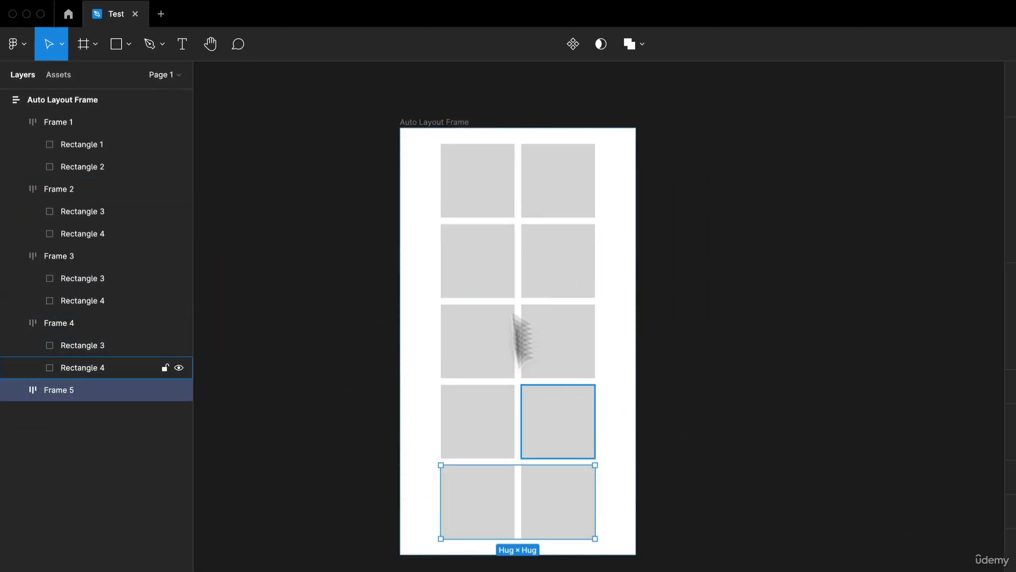
Step: Undo all three duplications of the bottom row's frame
key(ctrl+z)
key(ctrl+z)
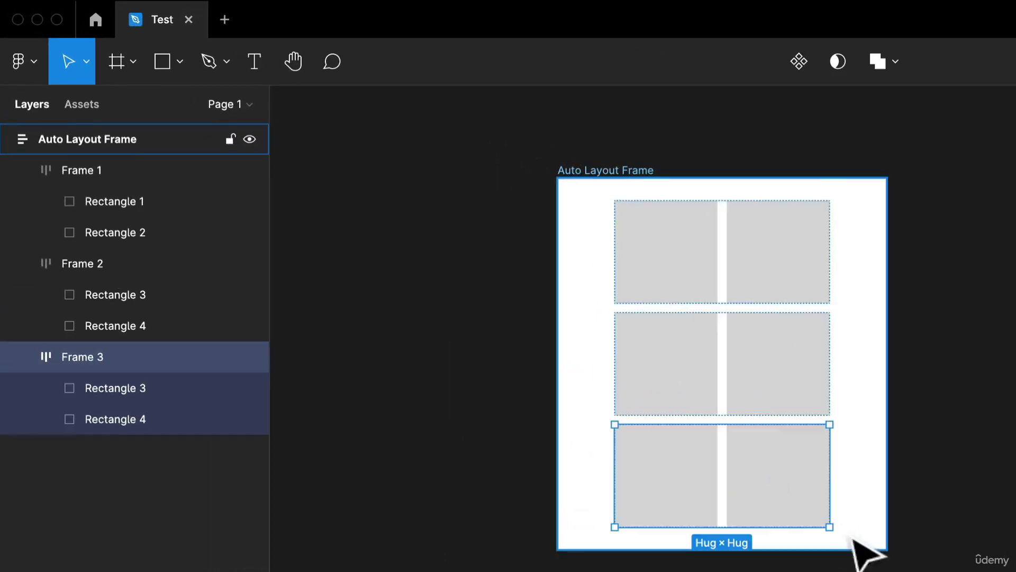
key(ctrl+z)
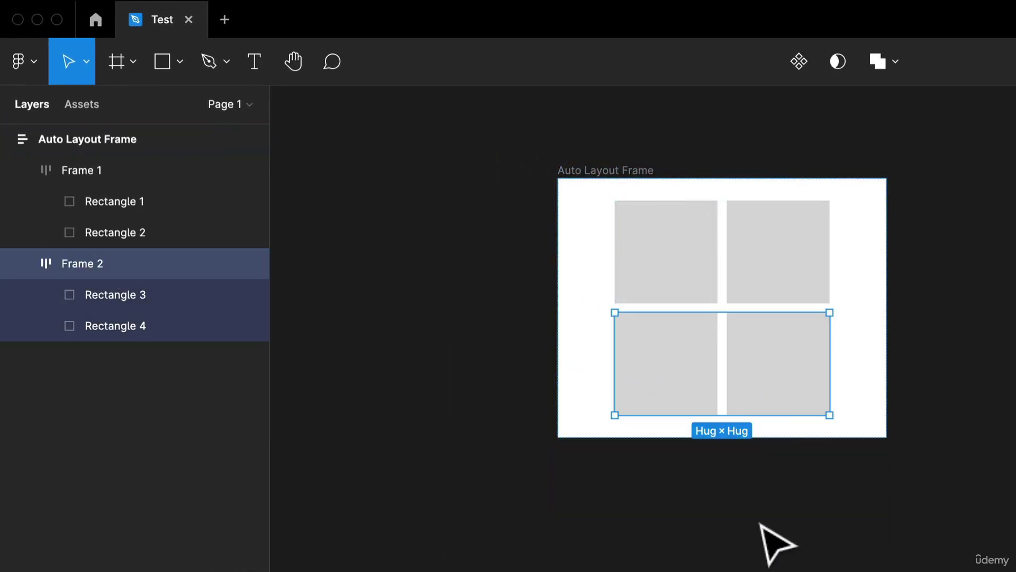
Step: Change the fill of the bottom row's right square to red FF0000
click(755, 398)
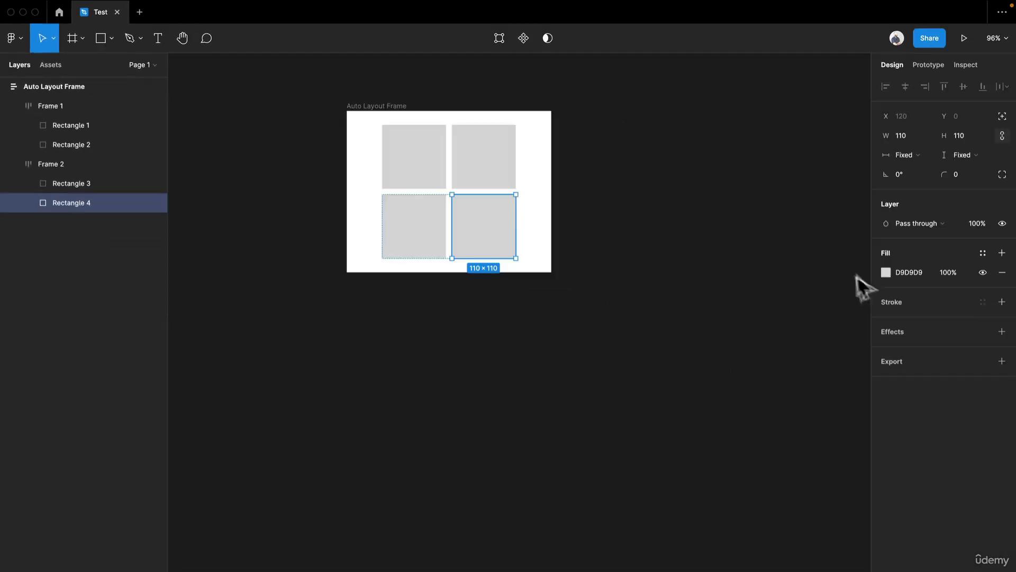
click(886, 272)
drag(828, 320, 871, 287)
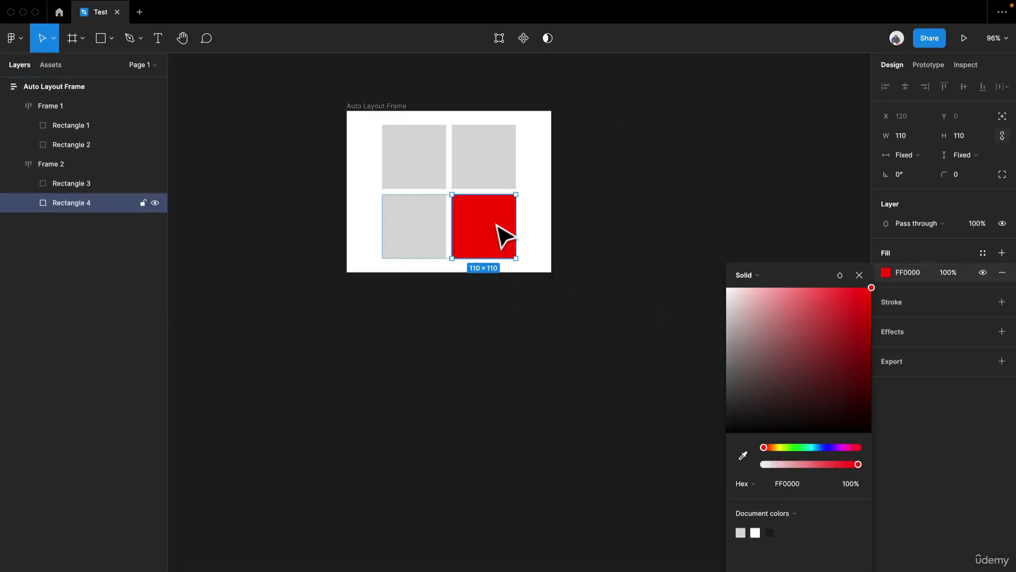
Step: Swap the red square with its neighbour so it comes first in the bottom row
key(Left)
key(Right)
key(Left)
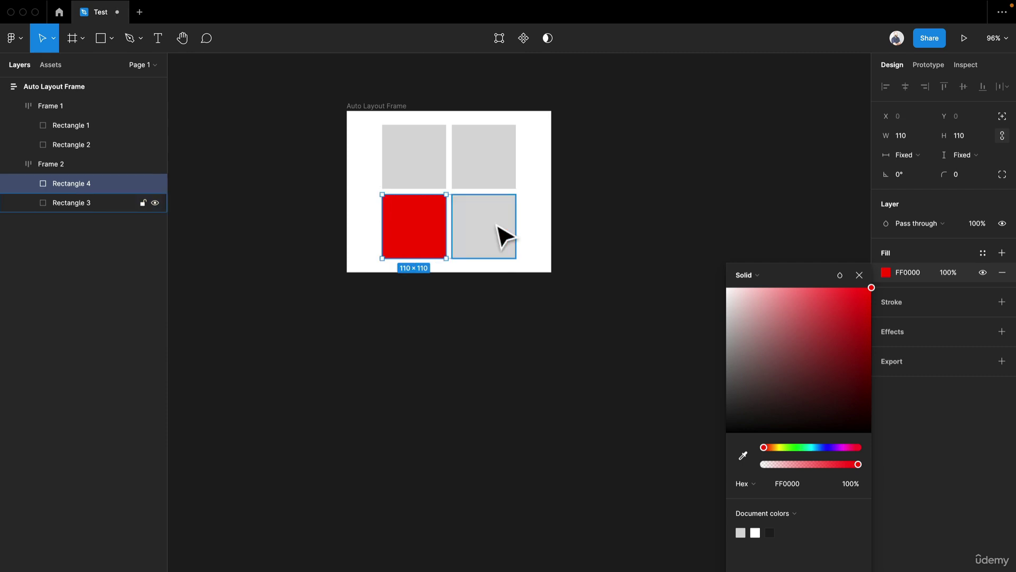
Step: Select the row frame containing the red square and reorder it above and below the other row several times, finishing with it below
click(544, 228)
click(512, 243)
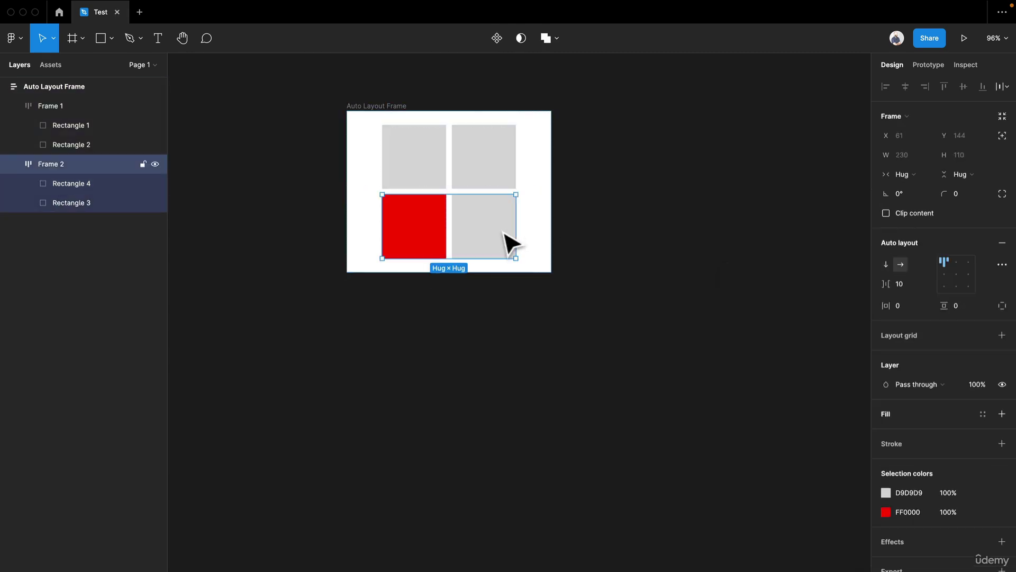
key(Up)
key(Down)
key(Up)
key(Down)
key(Up)
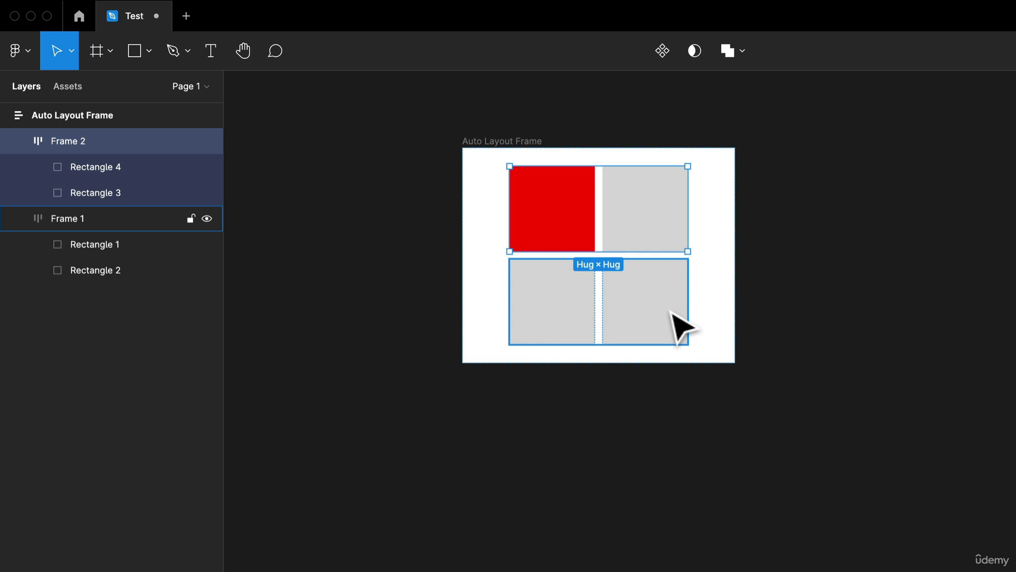
key(Down)
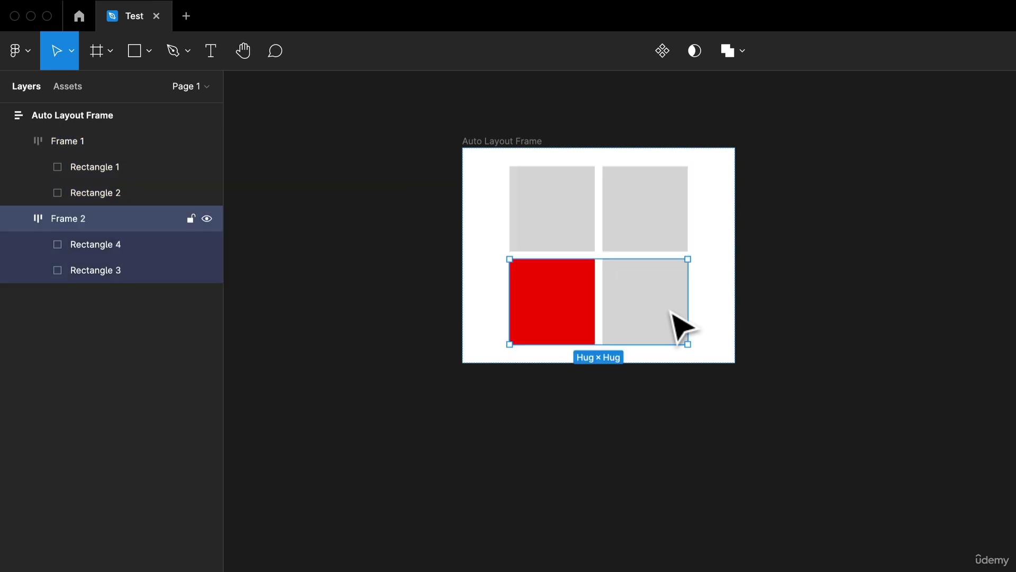
key(Up)
key(Down)
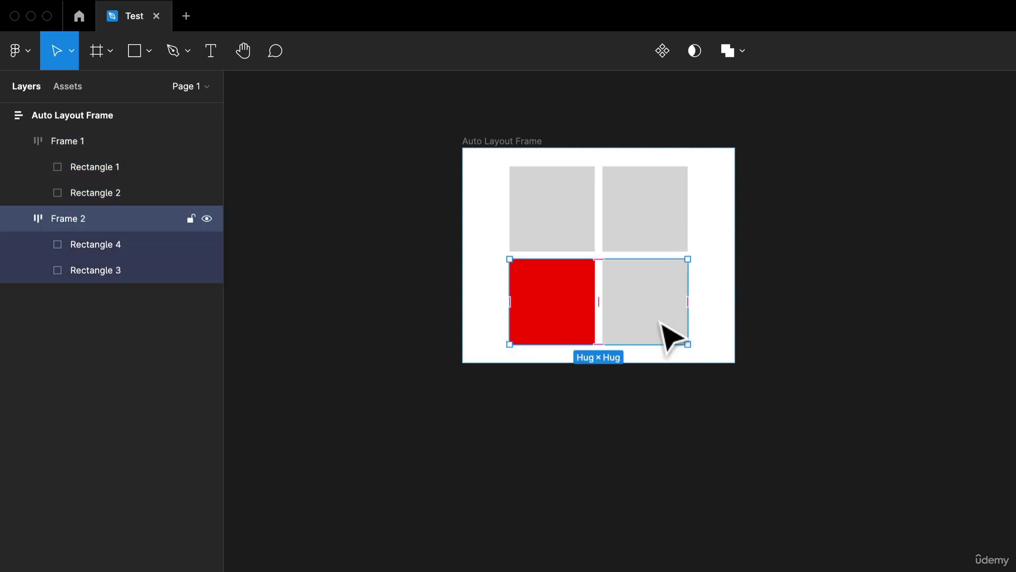
drag(662, 325, 665, 285)
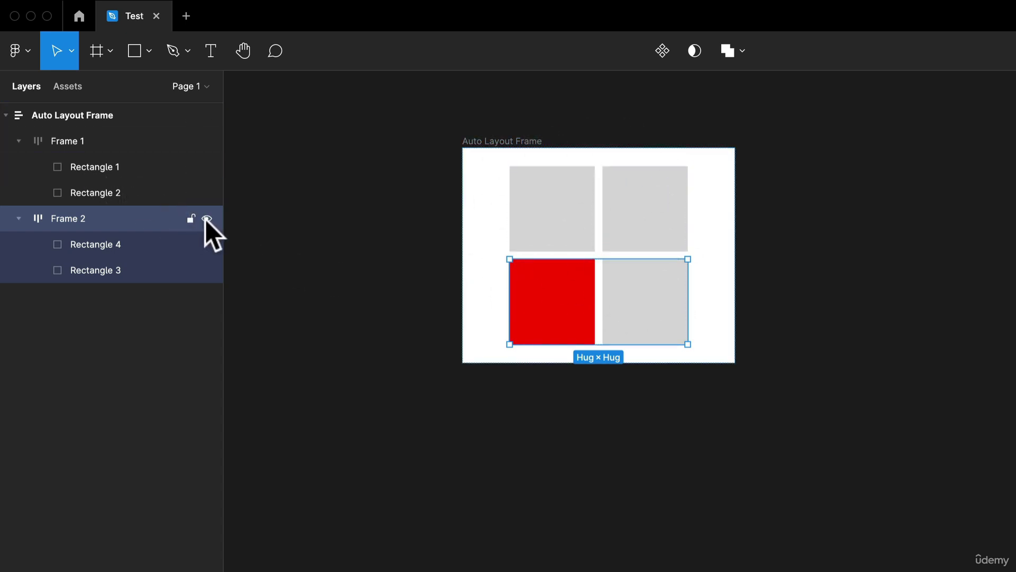
Step: Hide and show Frame 2 repeatedly, finishing with it shown
click(206, 219)
click(206, 218)
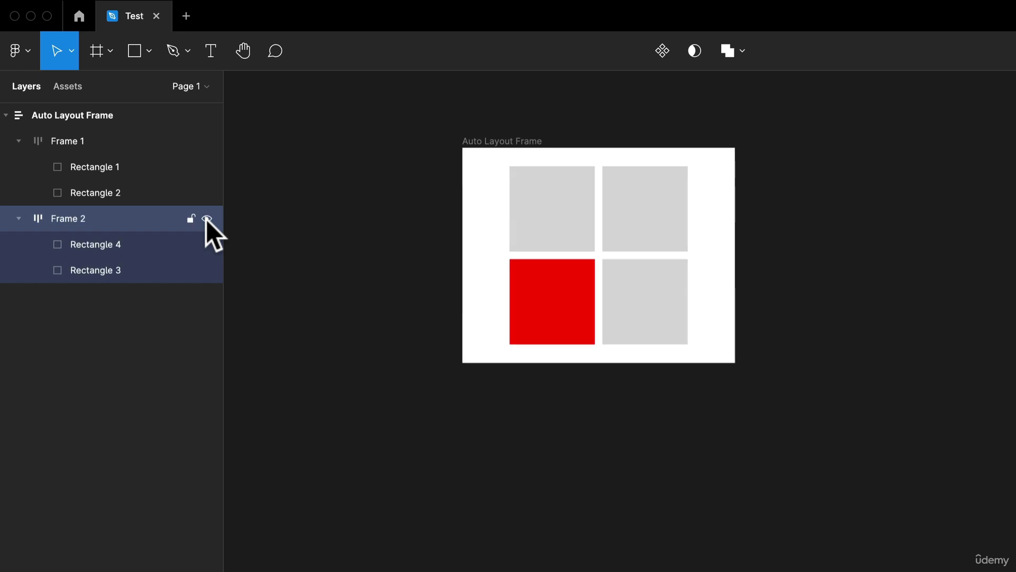
click(206, 218)
click(206, 219)
click(207, 219)
click(206, 219)
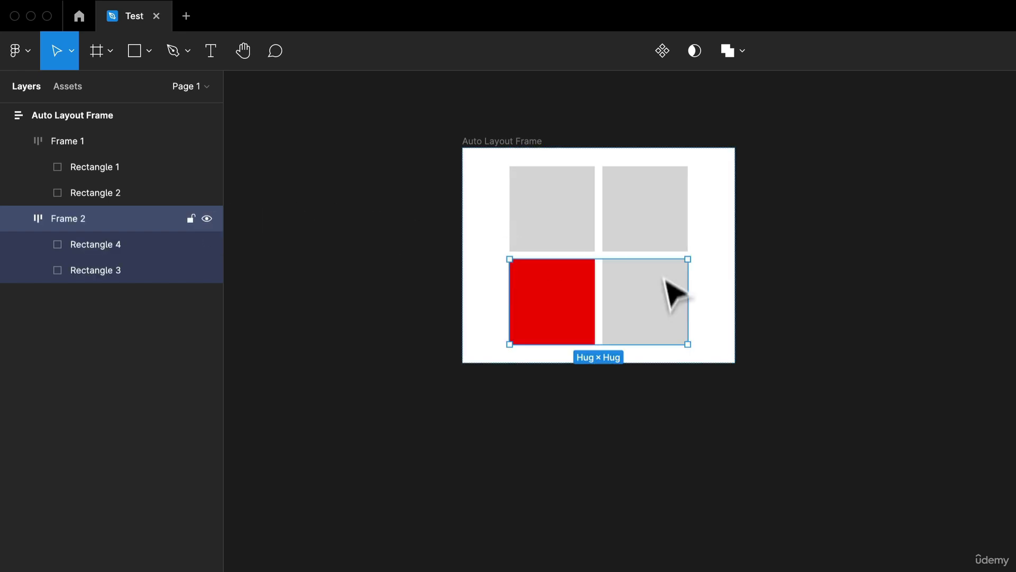
Step: Delete the row frame containing the red square and undo the deletion
key(Delete)
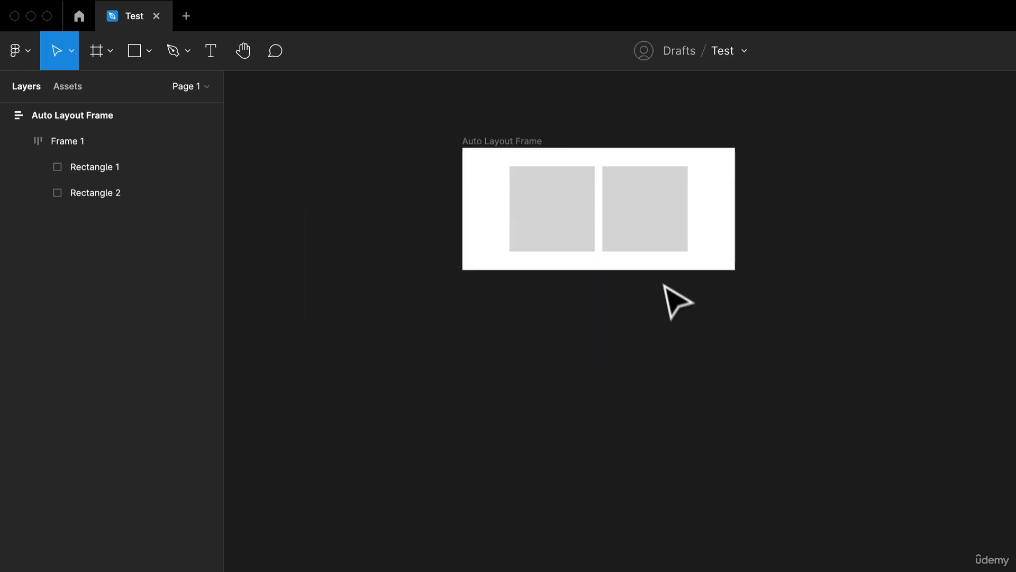
key(ctrl+z)
Step: Select the outer Auto Layout Frame
click(518, 141)
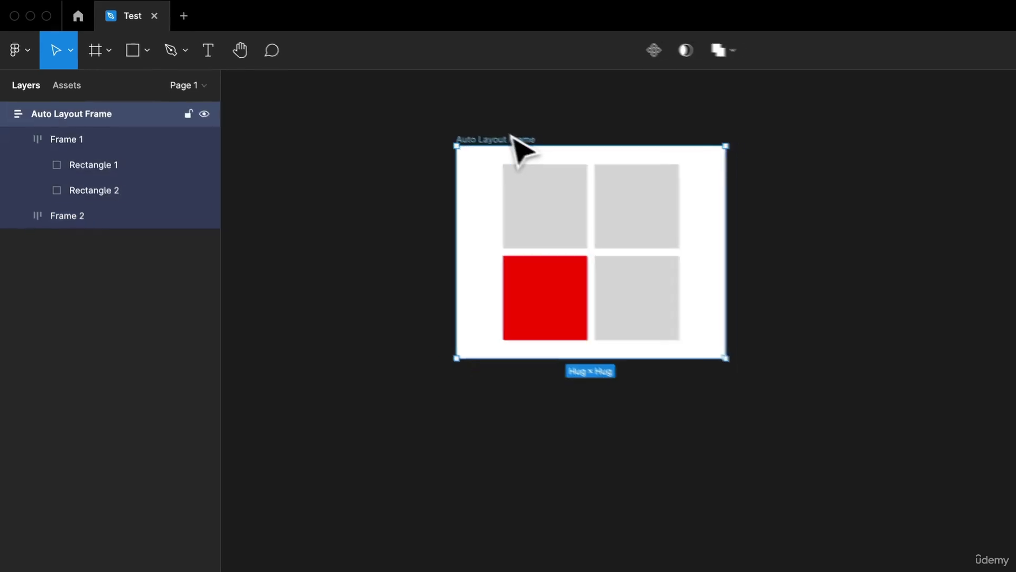